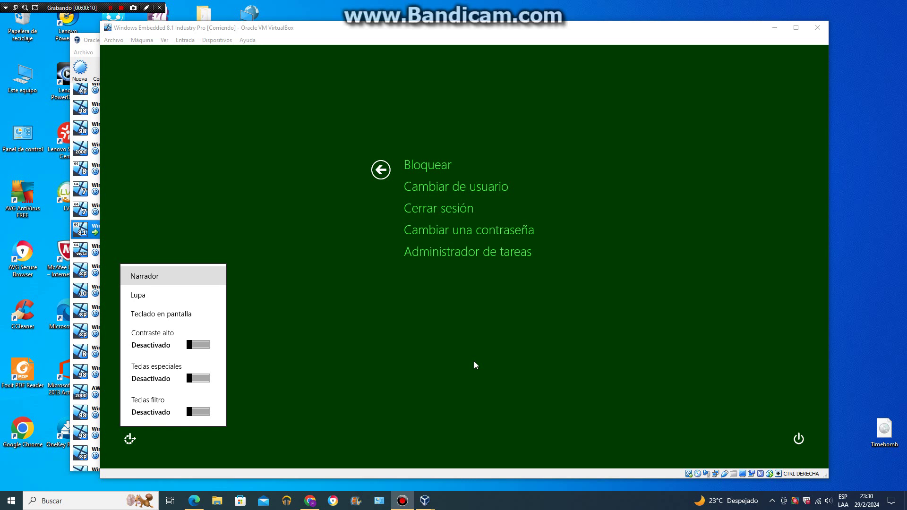
Browse the accessibility options on the security screen, close them and return to the virtual machine's desktop
{"action": "key", "text": "Down"}
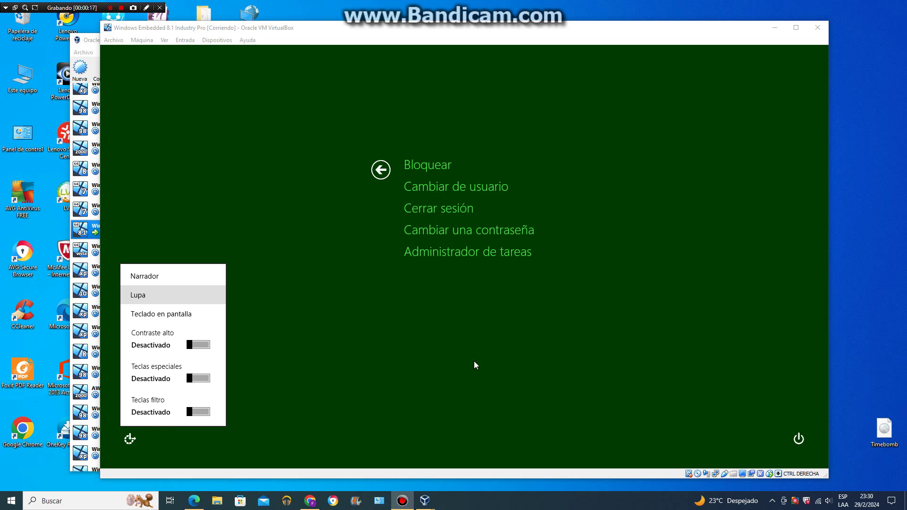
{"action": "key", "text": "Down"}
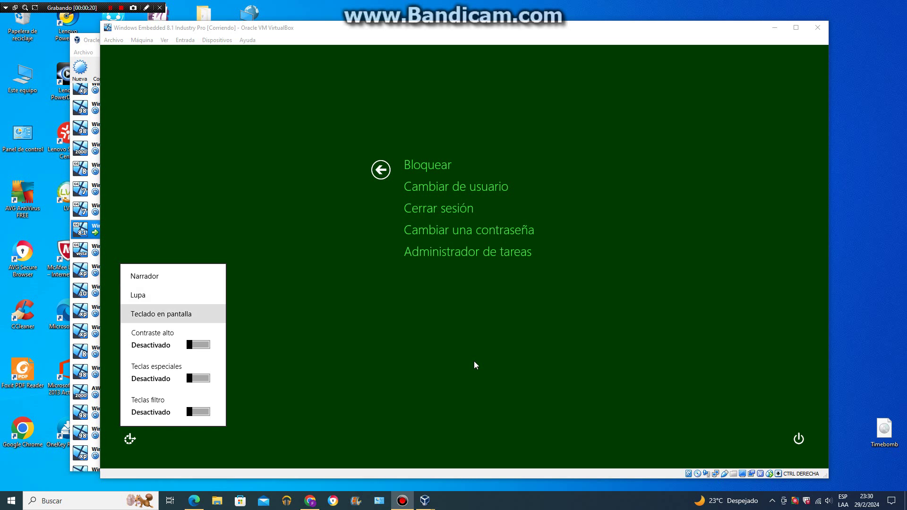
{"action": "key", "text": "Return"}
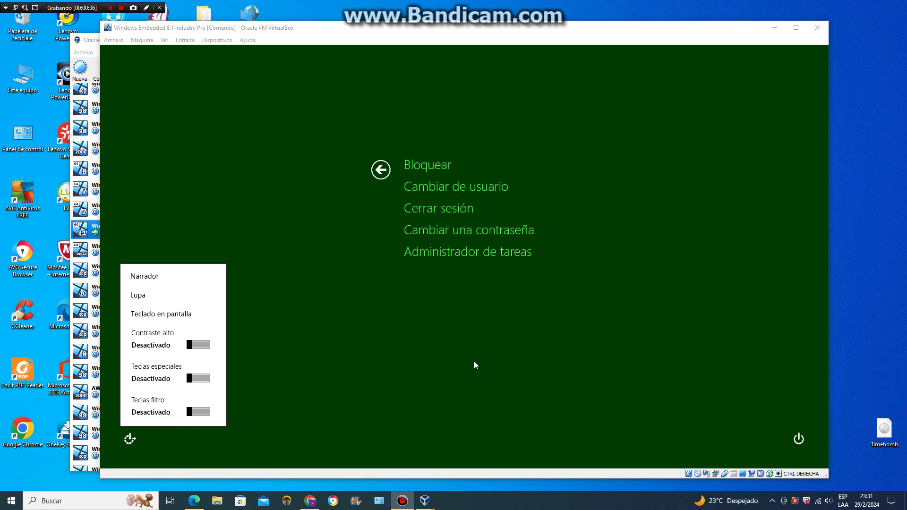
{"action": "key", "text": "Down"}
{"action": "left_click", "coordinate": [474, 362]}
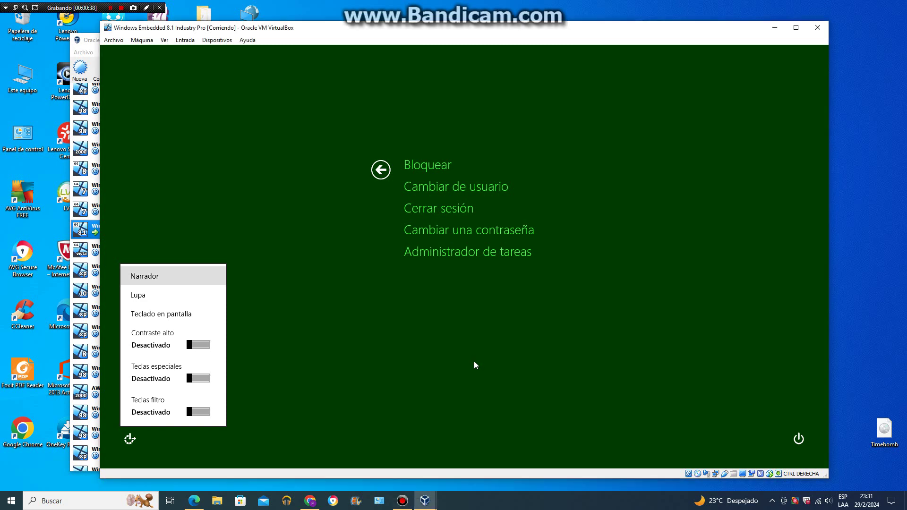
{"action": "left_click", "coordinate": [406, 314]}
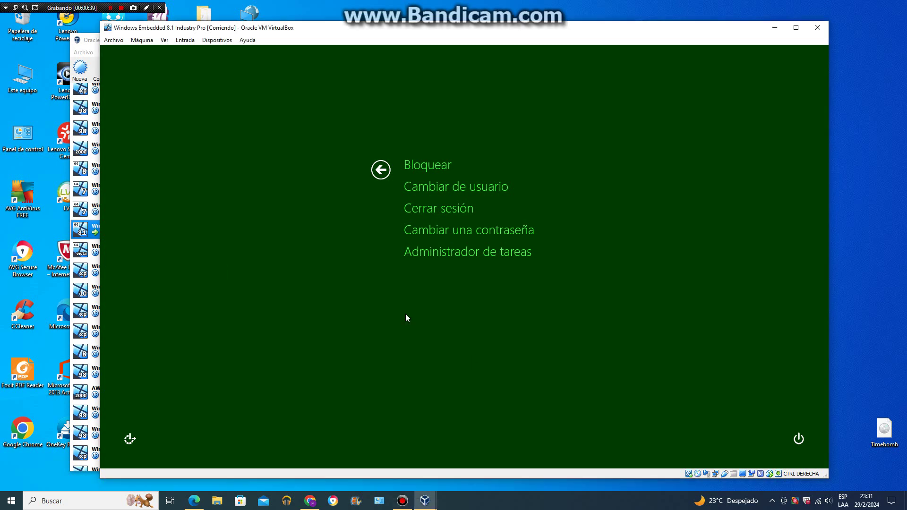
{"action": "left_click", "coordinate": [379, 170]}
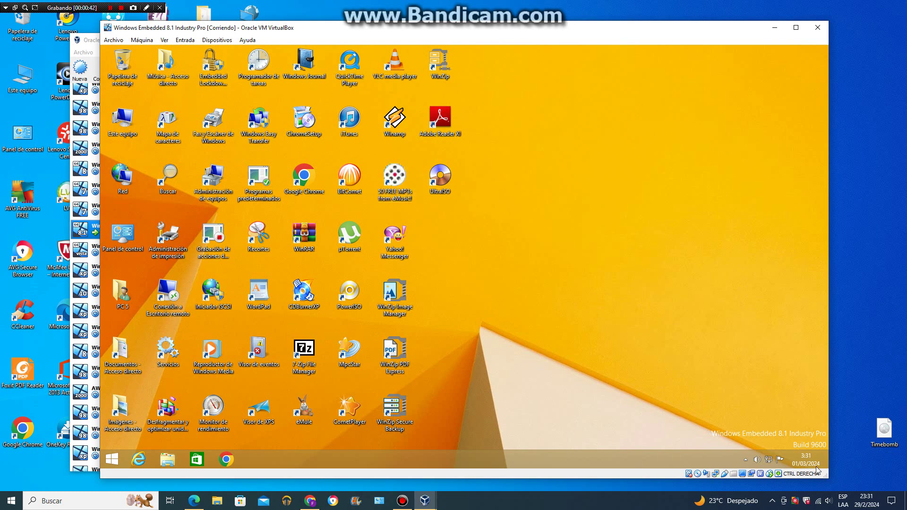
Set the host computer's speaker volume to 60 and return to the virtual machine
{"action": "left_click", "coordinate": [830, 505]}
{"action": "left_click", "coordinate": [829, 502]}
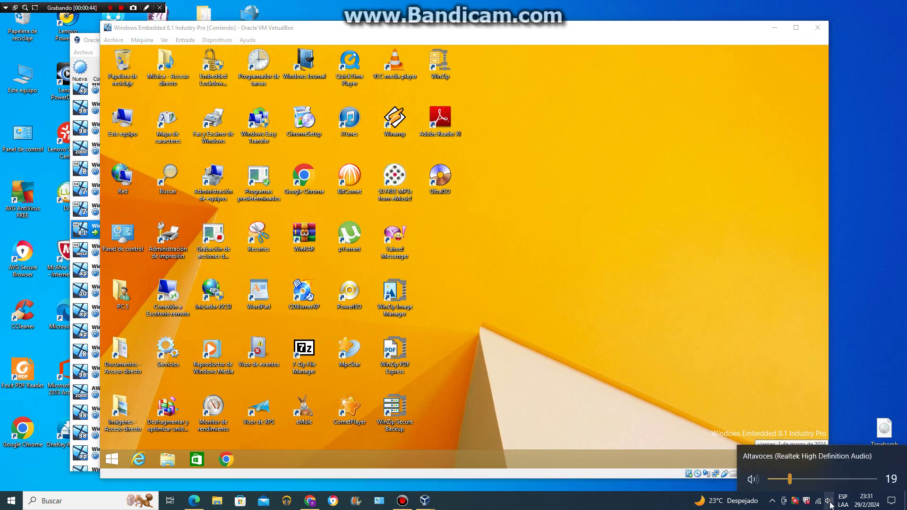
{"action": "scroll", "coordinate": [822, 484], "scroll_direction": "down", "scroll_amount": 1}
{"action": "left_click_drag", "start_coordinate": [822, 484], "coordinate": [834, 483]}
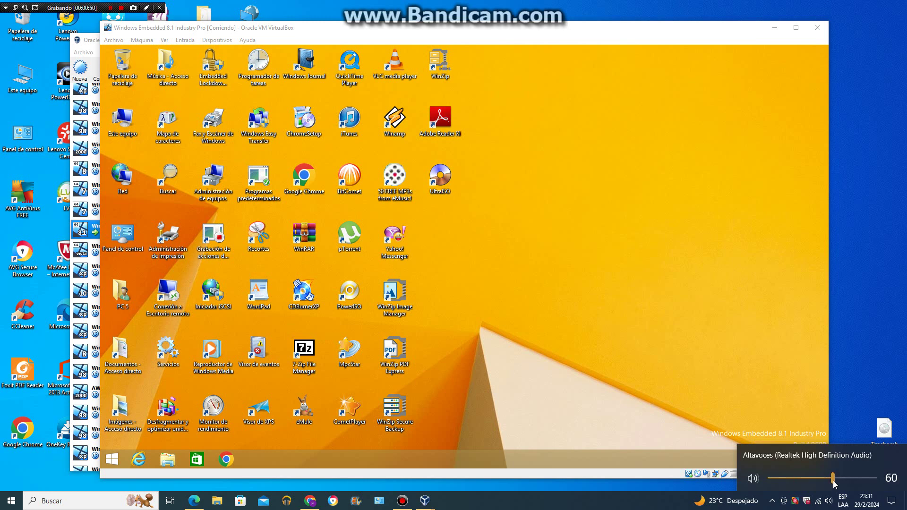
{"action": "left_click", "coordinate": [682, 412]}
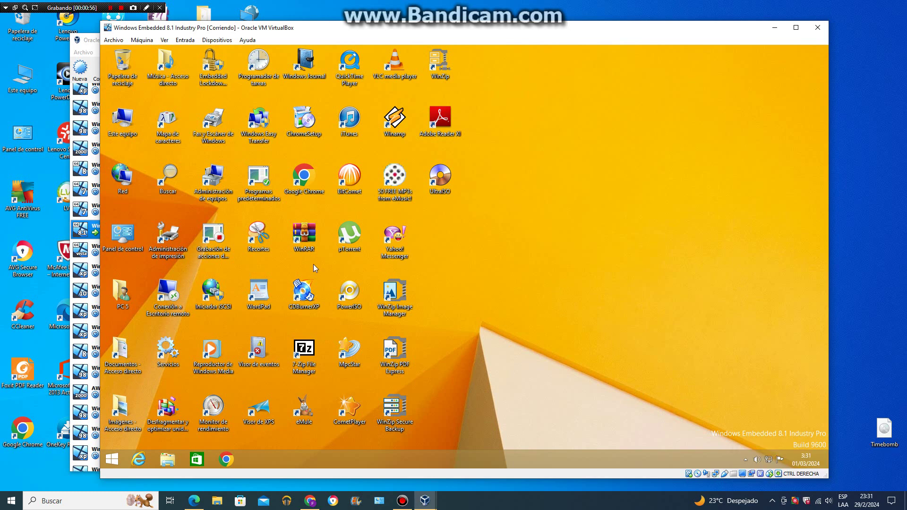
Open Este equipo, enlarge its window and show the properties of Disco local (C:)
{"action": "double_click", "coordinate": [129, 133]}
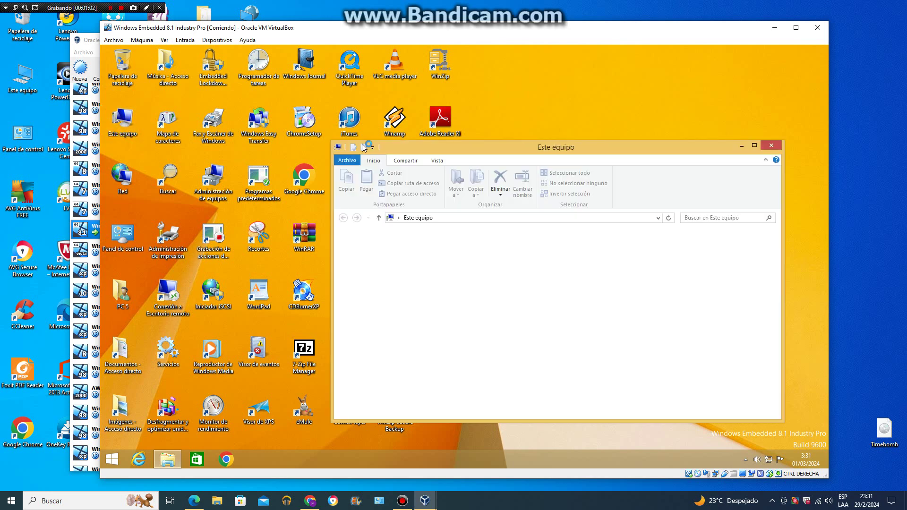
{"action": "left_click_drag", "start_coordinate": [329, 141], "coordinate": [217, 110]}
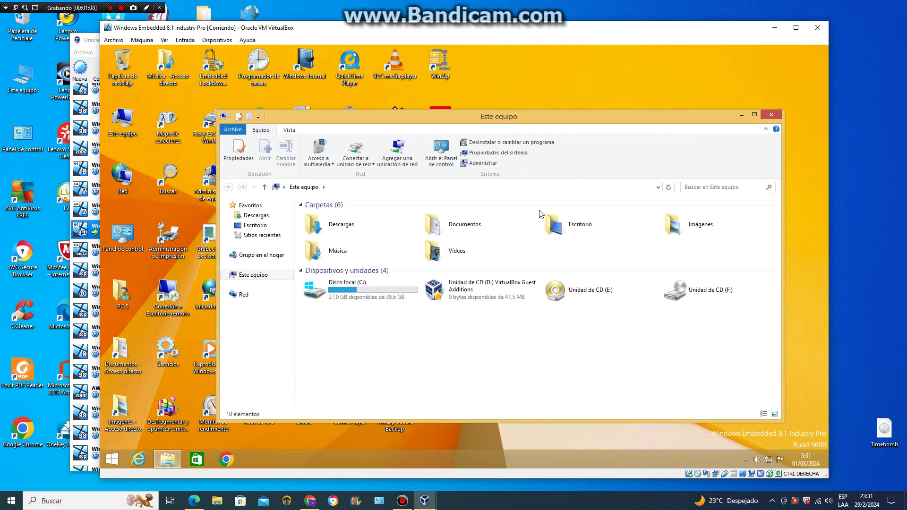
{"action": "right_click", "coordinate": [391, 291]}
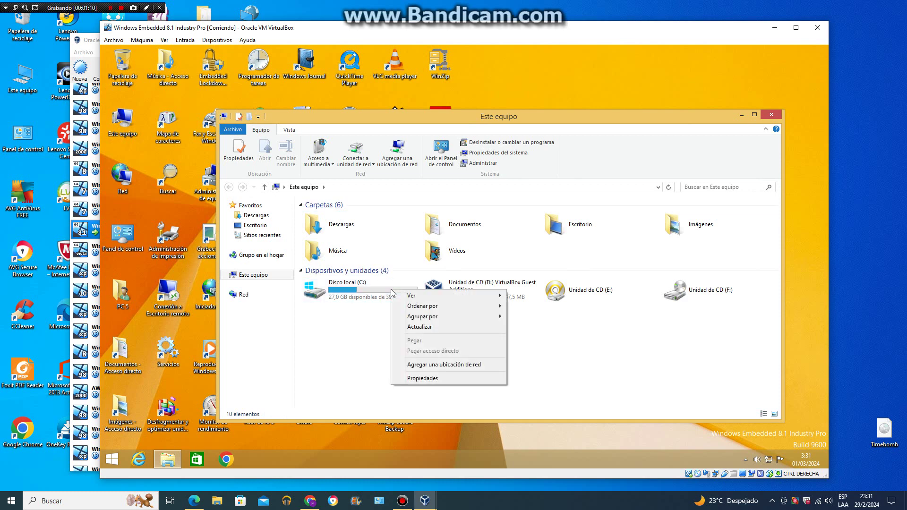
{"action": "left_click", "coordinate": [378, 290]}
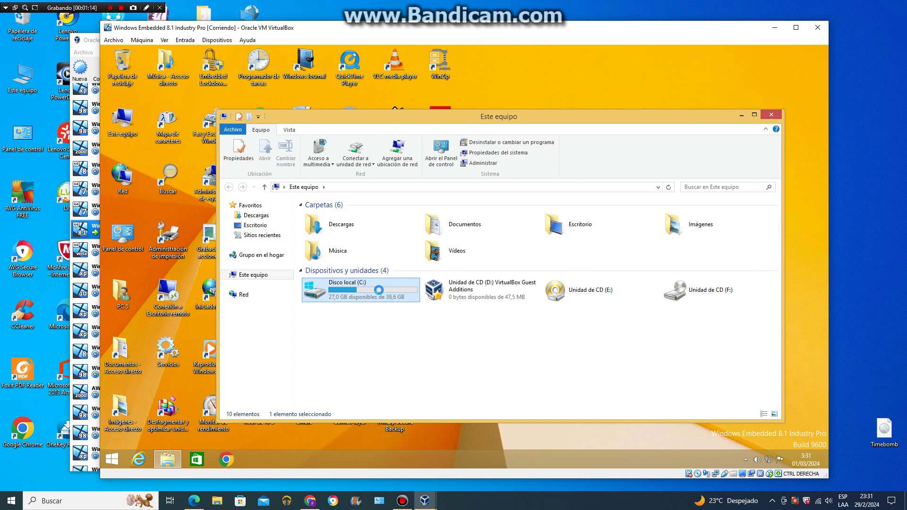
{"action": "right_click", "coordinate": [380, 293]}
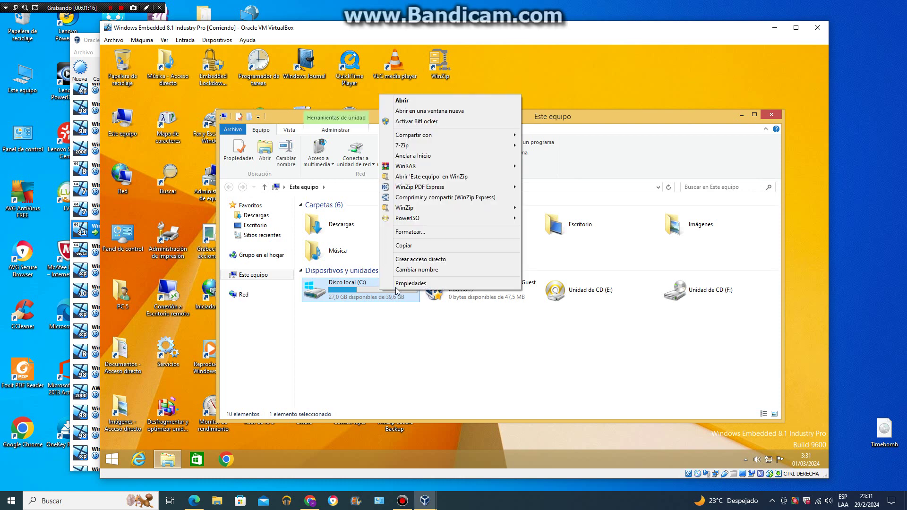
{"action": "left_click", "coordinate": [398, 286]}
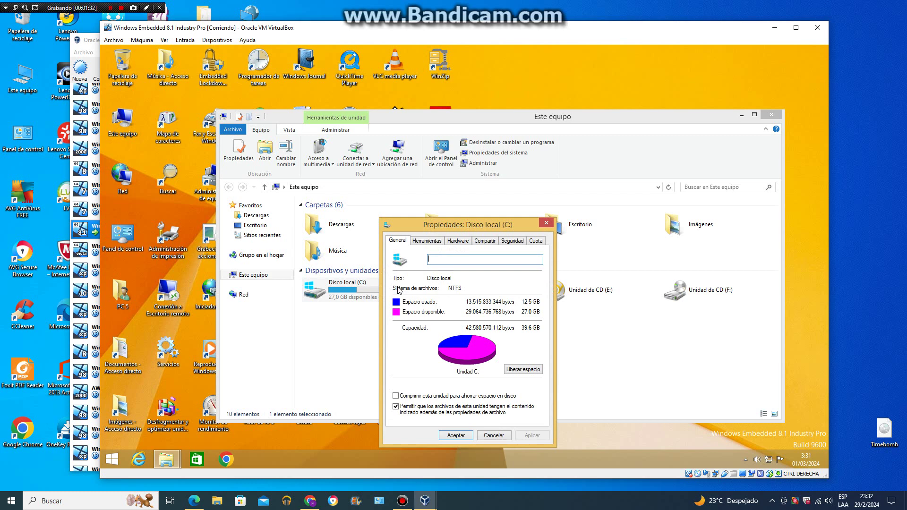
Examine drive C:'s tools, hardware, sharing, security, quota and general properties, and close the properties and Este equipo windows
{"action": "left_click", "coordinate": [434, 243]}
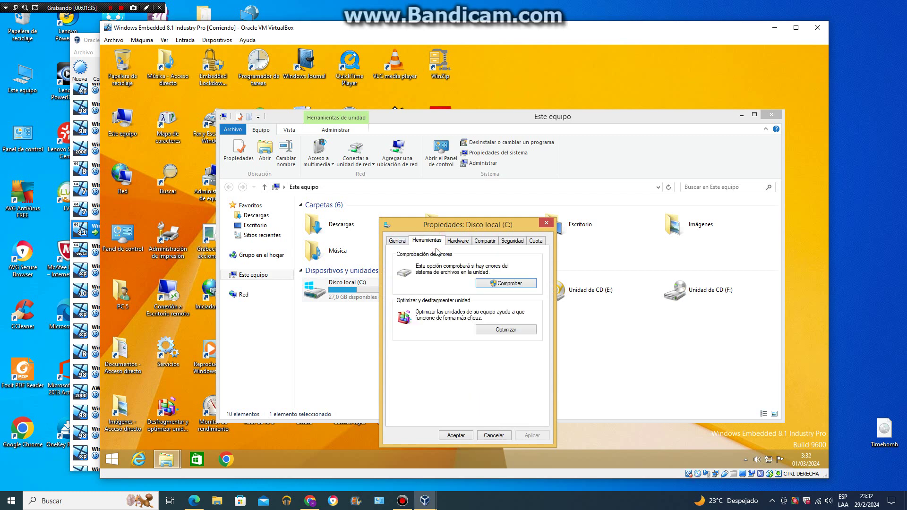
{"action": "left_click", "coordinate": [465, 242]}
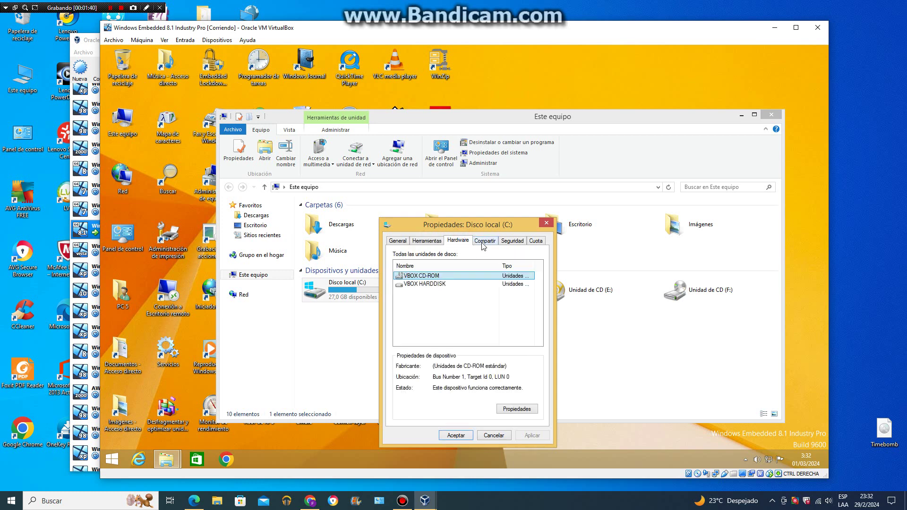
{"action": "left_click", "coordinate": [484, 242]}
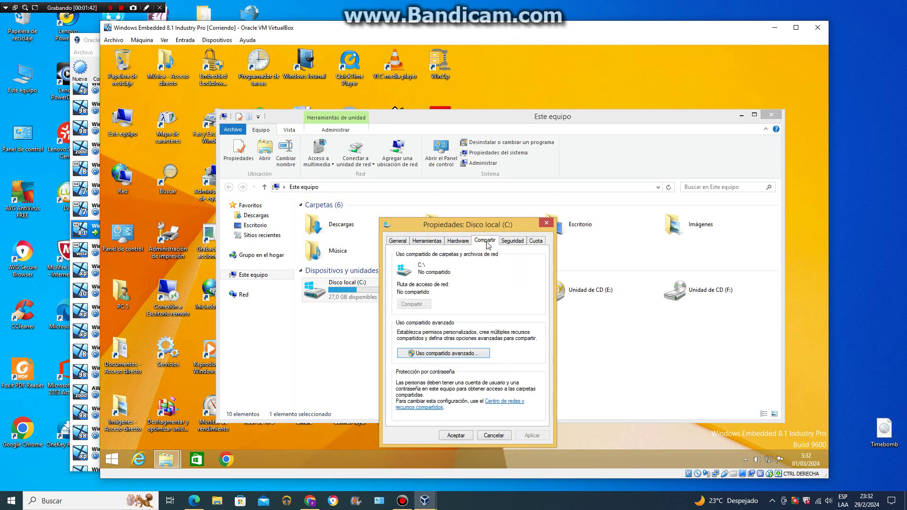
{"action": "left_click", "coordinate": [504, 241]}
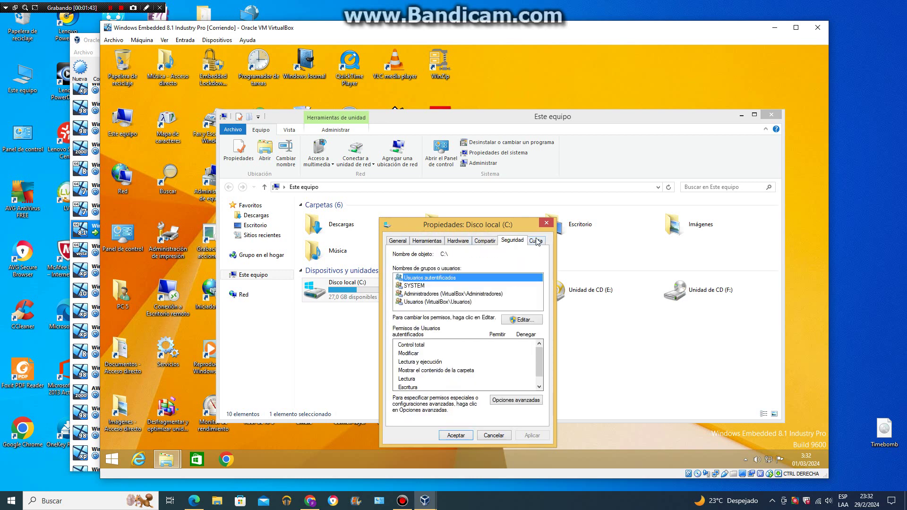
{"action": "left_click", "coordinate": [536, 241]}
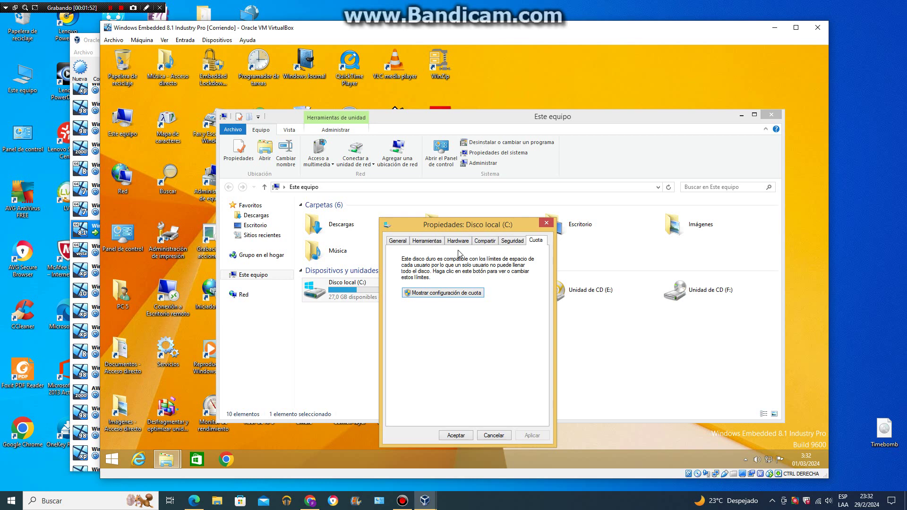
{"action": "left_click", "coordinate": [398, 241]}
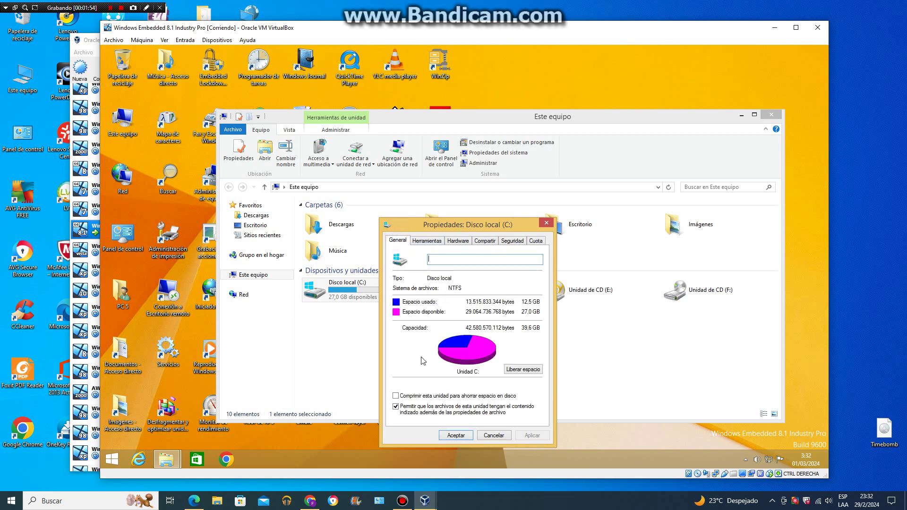
{"action": "left_click", "coordinate": [450, 433]}
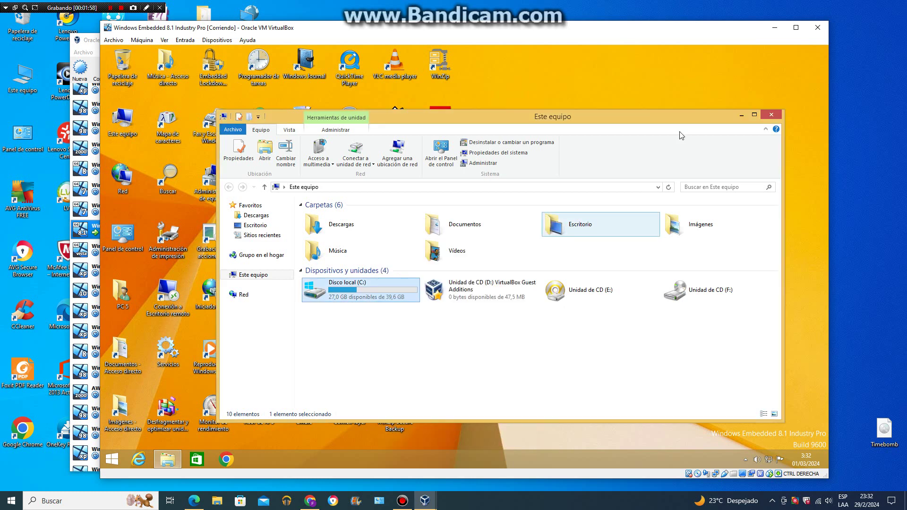
{"action": "left_click", "coordinate": [771, 115]}
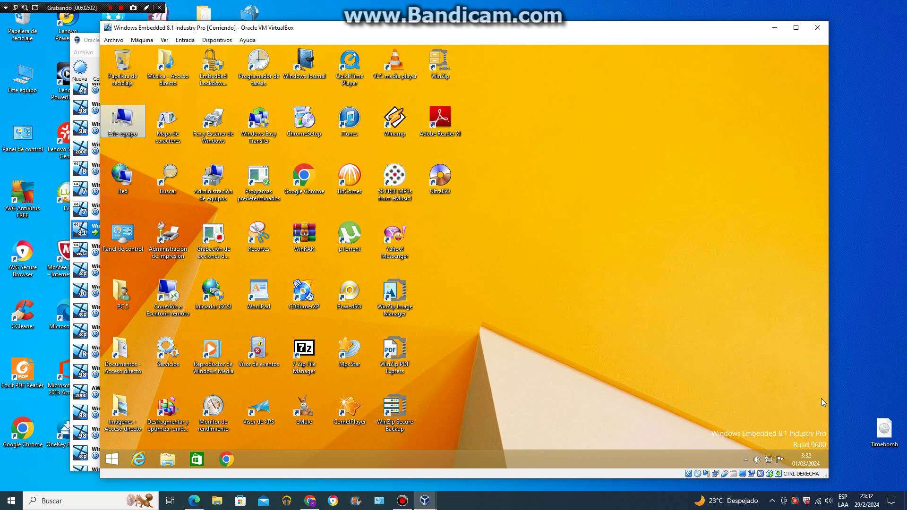
Open the PC settings and view the disk space and the PC information under PC y dispositivos
{"action": "mouse_move", "coordinate": [827, 460]}
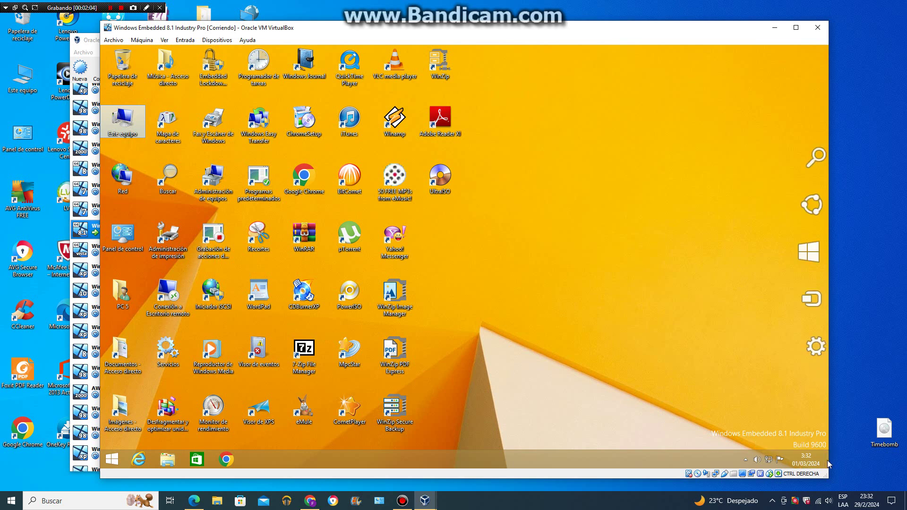
{"action": "left_click", "coordinate": [803, 356]}
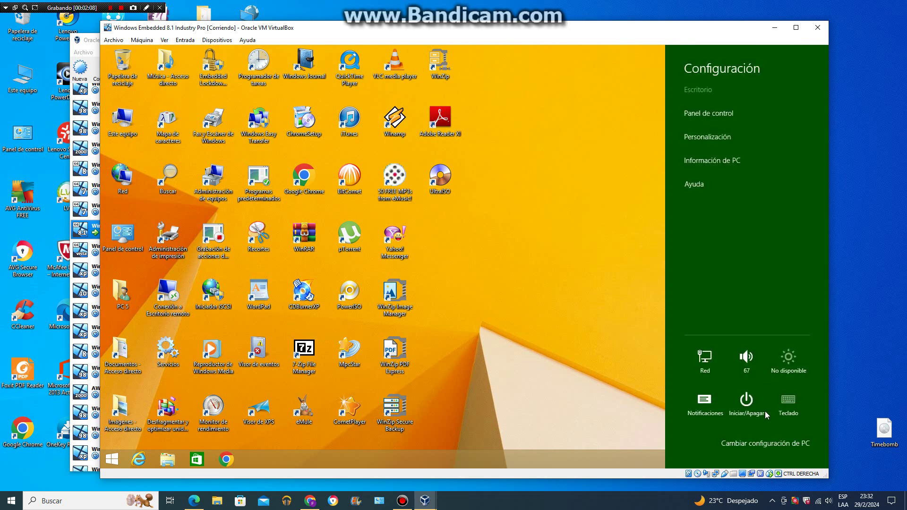
{"action": "left_click", "coordinate": [761, 443]}
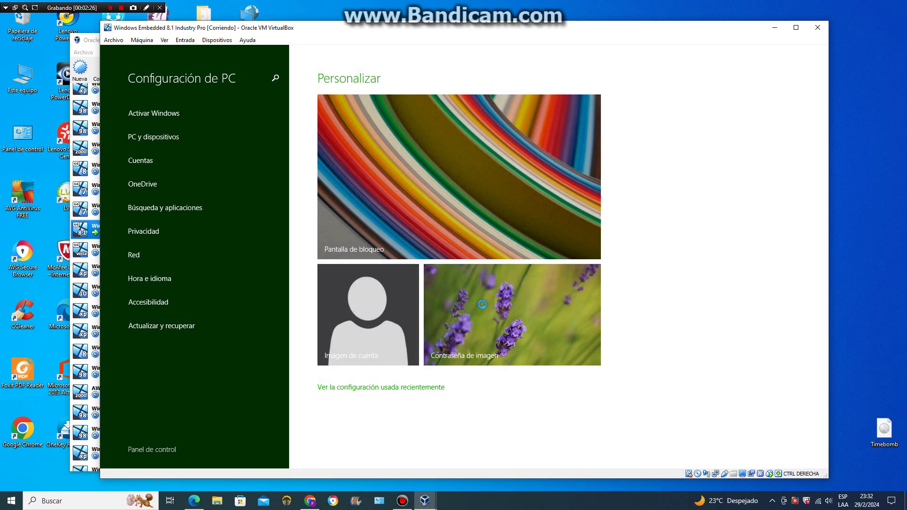
{"action": "left_click", "coordinate": [225, 143]}
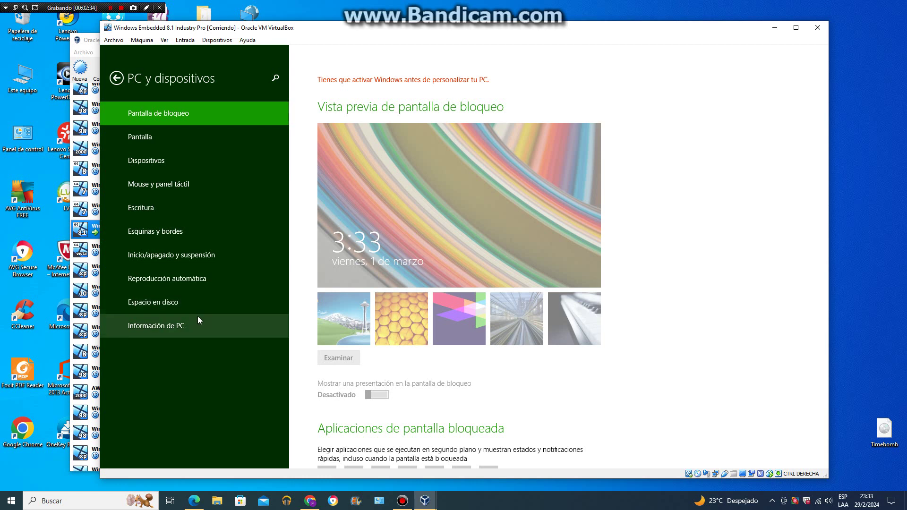
{"action": "left_click", "coordinate": [199, 304]}
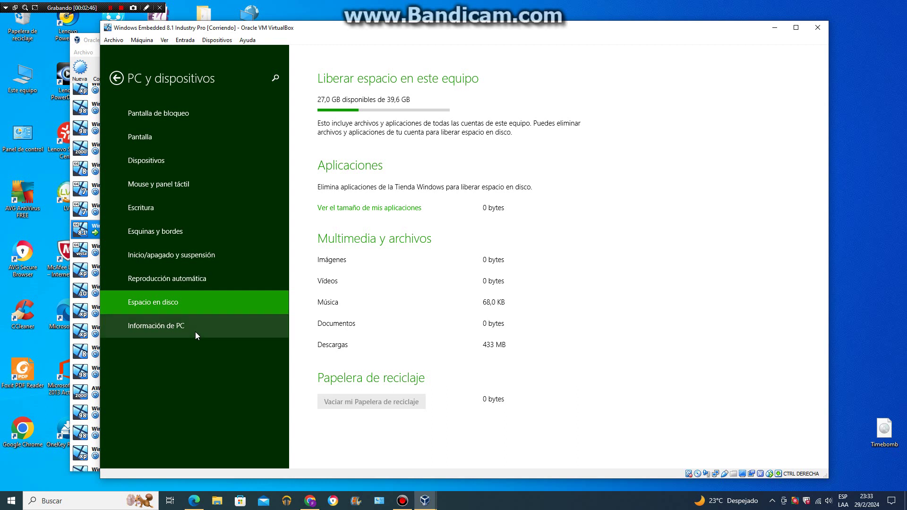
{"action": "left_click", "coordinate": [197, 334]}
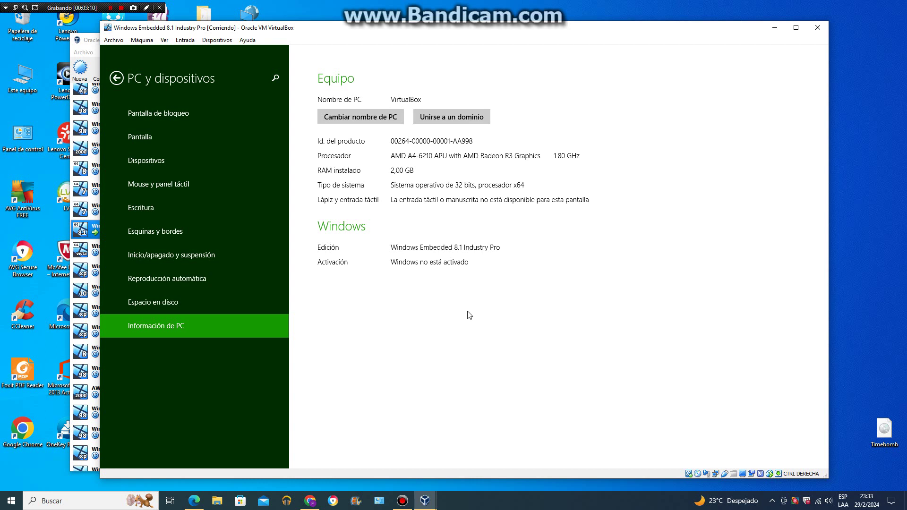
Go to Windows Update under Actualizar y recuperar, view the update history and return to the update overview
{"action": "left_click", "coordinate": [116, 78]}
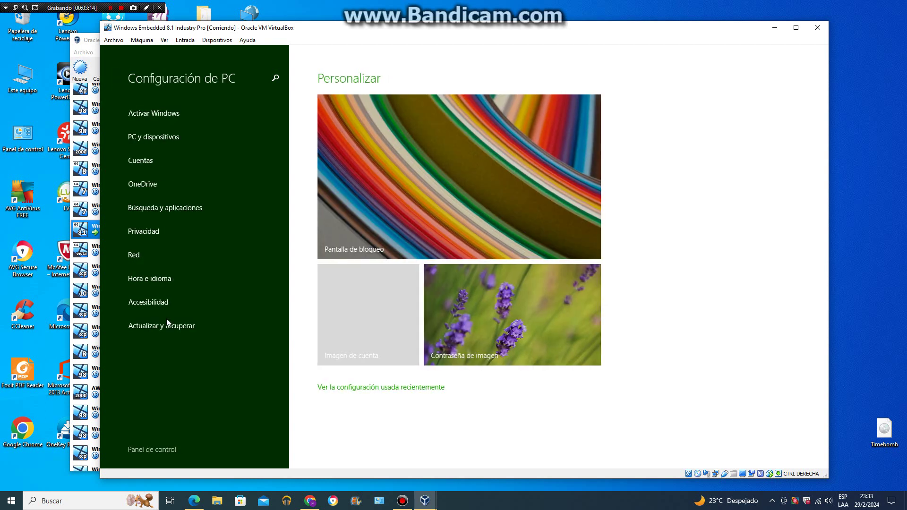
{"action": "left_click", "coordinate": [171, 327]}
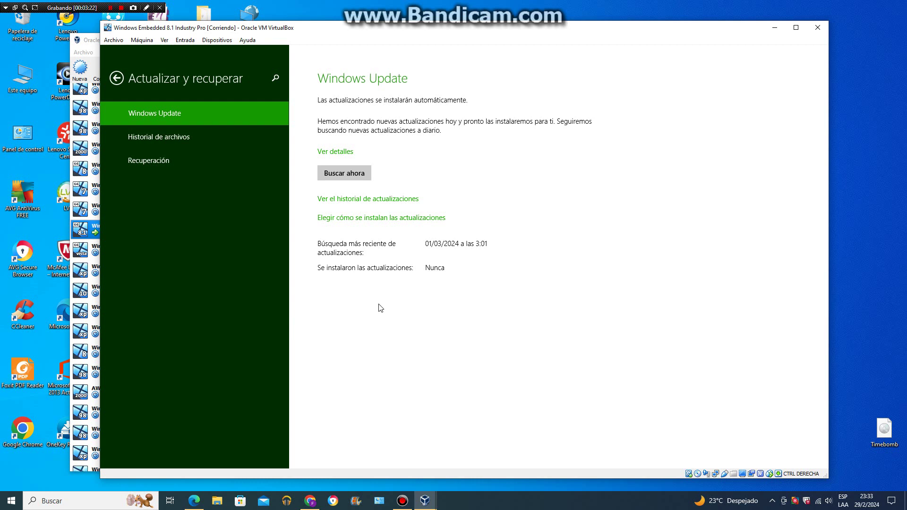
{"action": "left_click", "coordinate": [388, 200]}
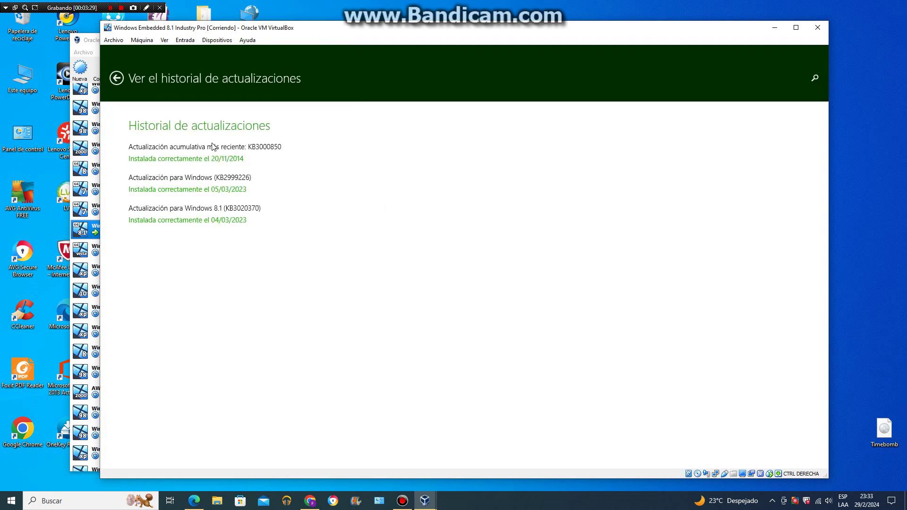
{"action": "left_click", "coordinate": [125, 80]}
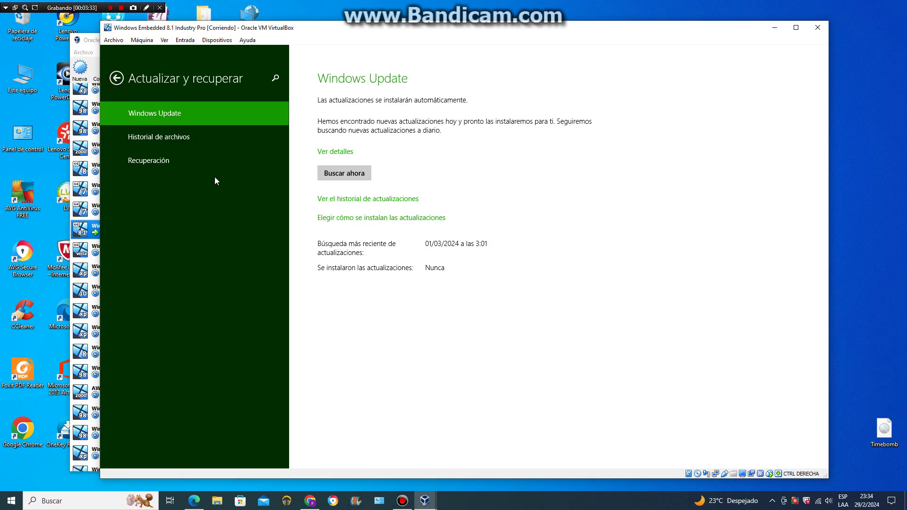
Examine the full list of important and optional updates in the Windows Update details, and return to the update overview
{"action": "left_click", "coordinate": [335, 152]}
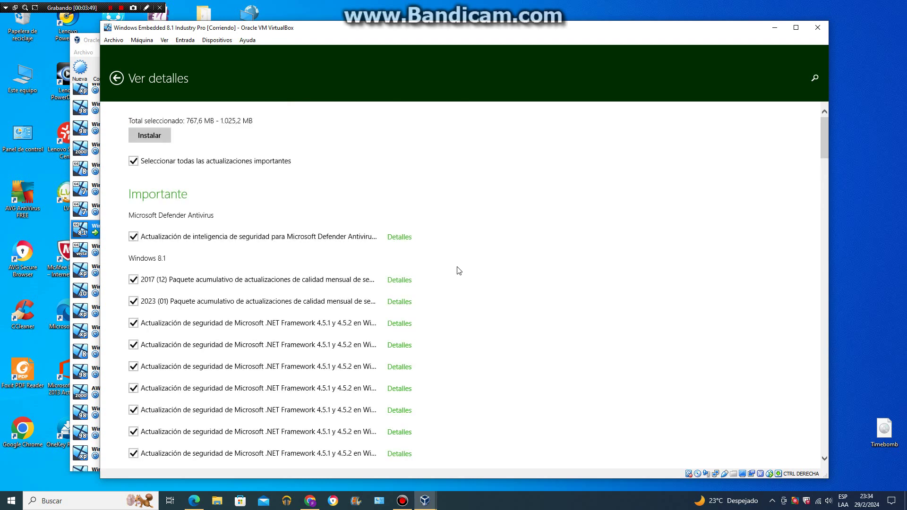
{"action": "scroll", "coordinate": [457, 270], "scroll_direction": "down", "scroll_amount": 10}
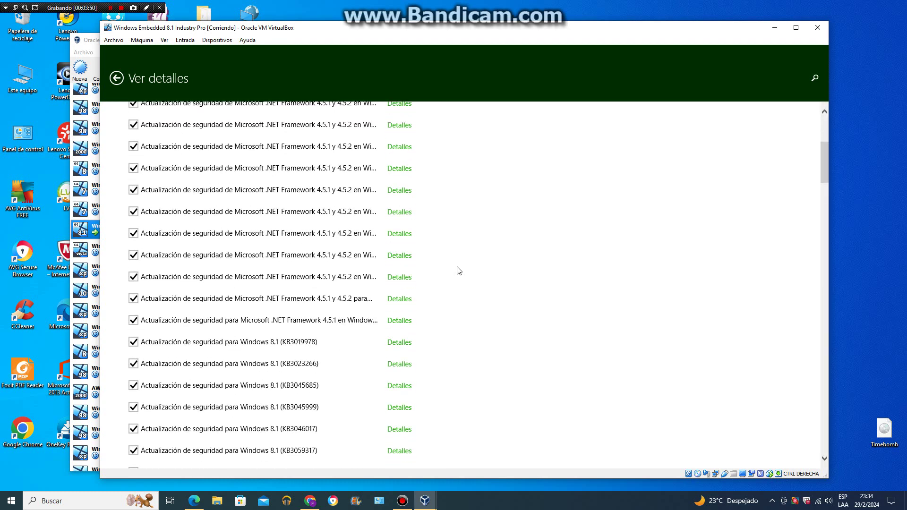
{"action": "scroll", "coordinate": [457, 270], "scroll_direction": "down", "scroll_amount": 10}
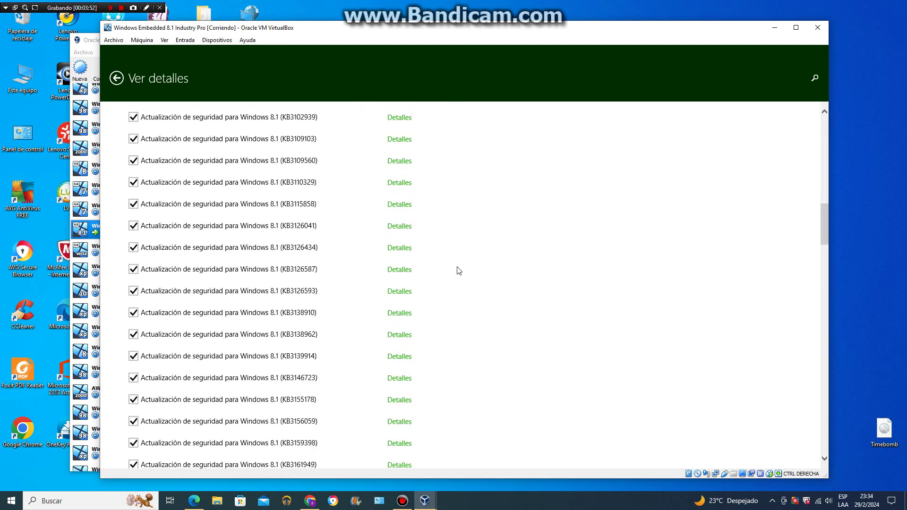
{"action": "scroll", "coordinate": [457, 270], "scroll_direction": "down", "scroll_amount": 10}
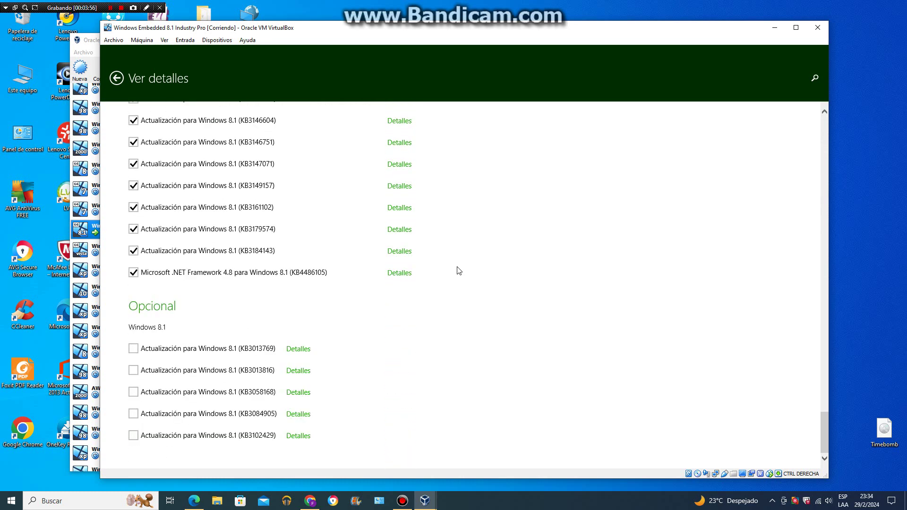
{"action": "scroll", "coordinate": [456, 271], "scroll_direction": "up", "scroll_amount": 5}
{"action": "scroll", "coordinate": [458, 270], "scroll_direction": "up", "scroll_amount": 10}
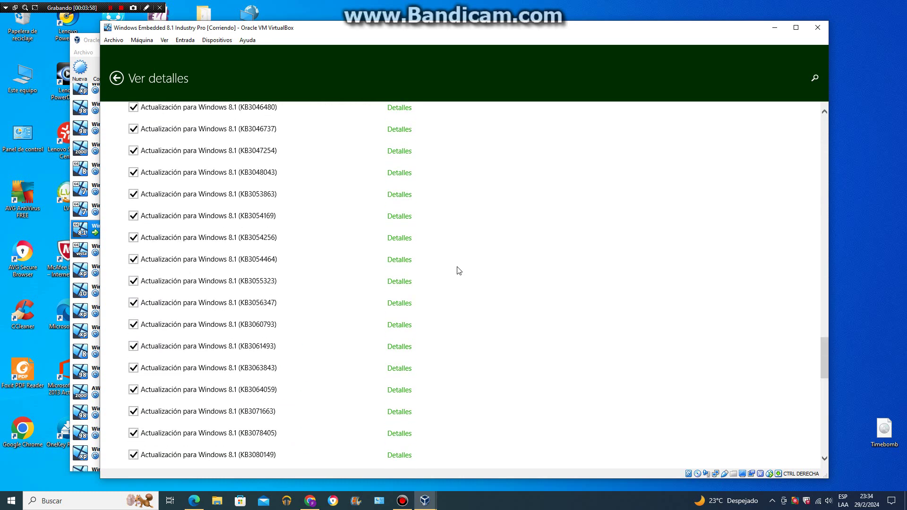
{"action": "scroll", "coordinate": [456, 270], "scroll_direction": "up", "scroll_amount": 15}
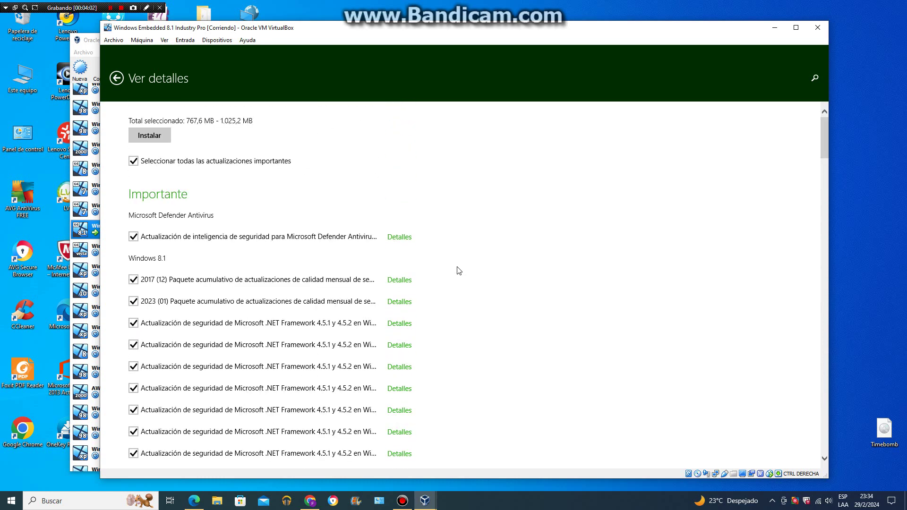
{"action": "left_click", "coordinate": [122, 81]}
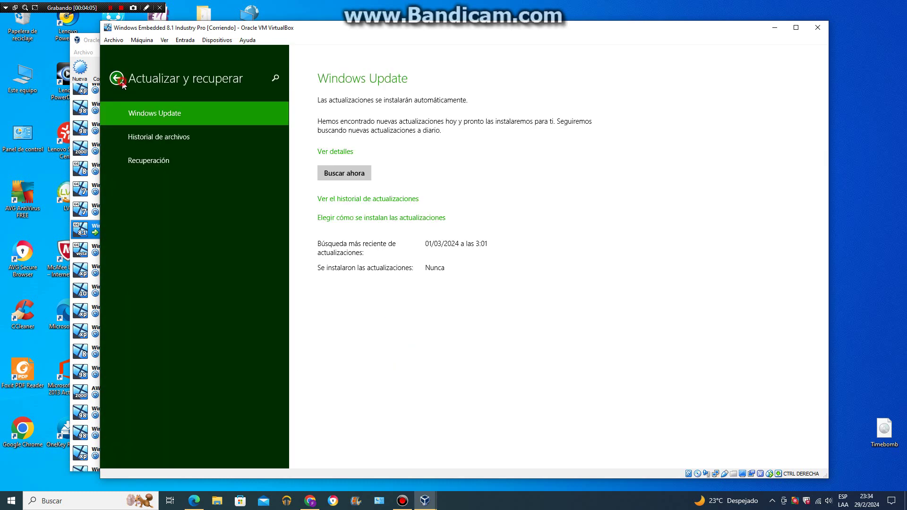
Return to the main Configuración de PC page and close the PC settings
{"action": "left_click", "coordinate": [121, 81]}
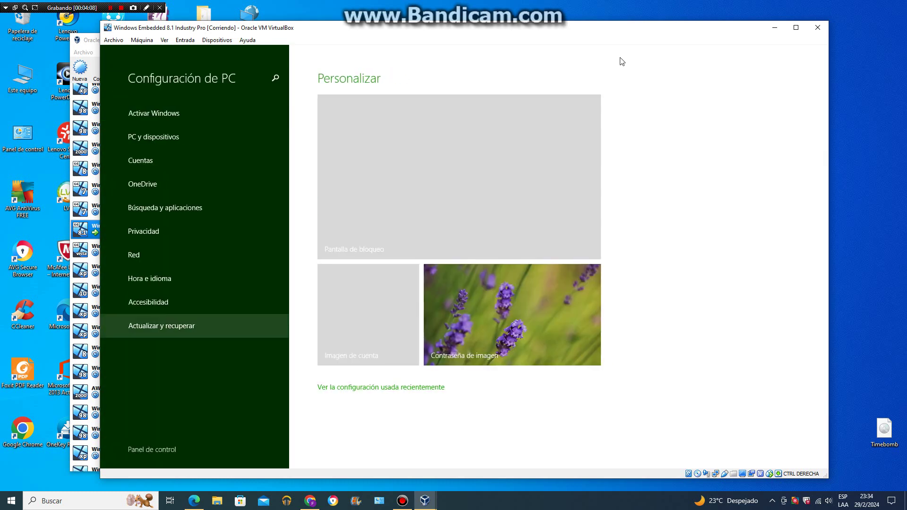
{"action": "mouse_move", "coordinate": [622, 46]}
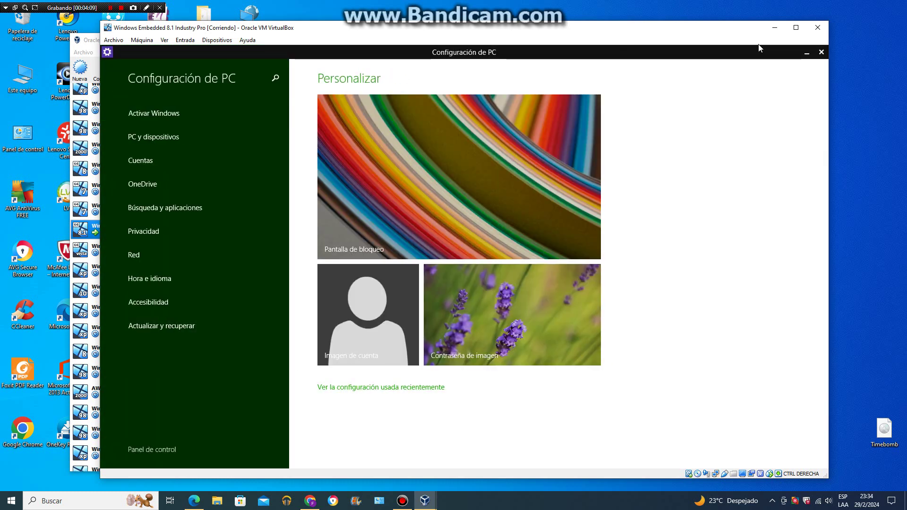
{"action": "left_click", "coordinate": [821, 52]}
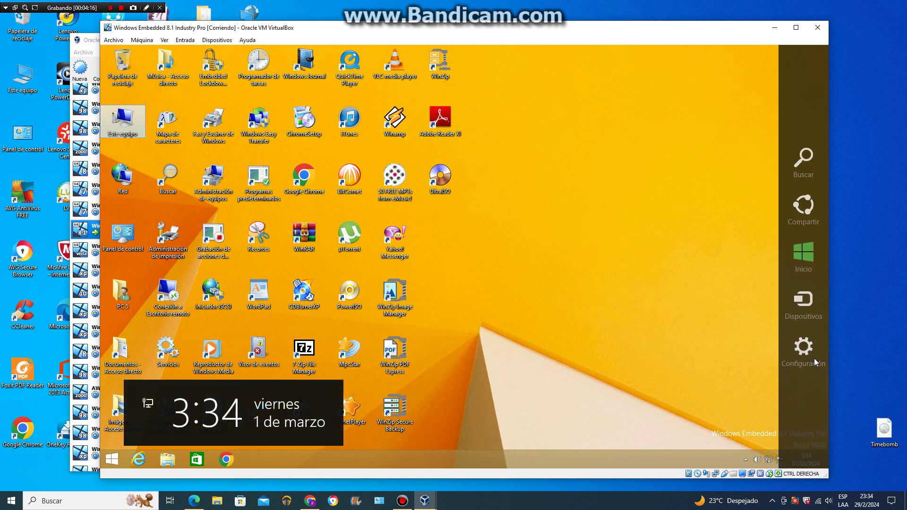
Shut down the Windows Embedded 8.1 guest with Apagar from the Configuración power options
{"action": "left_click", "coordinate": [809, 352]}
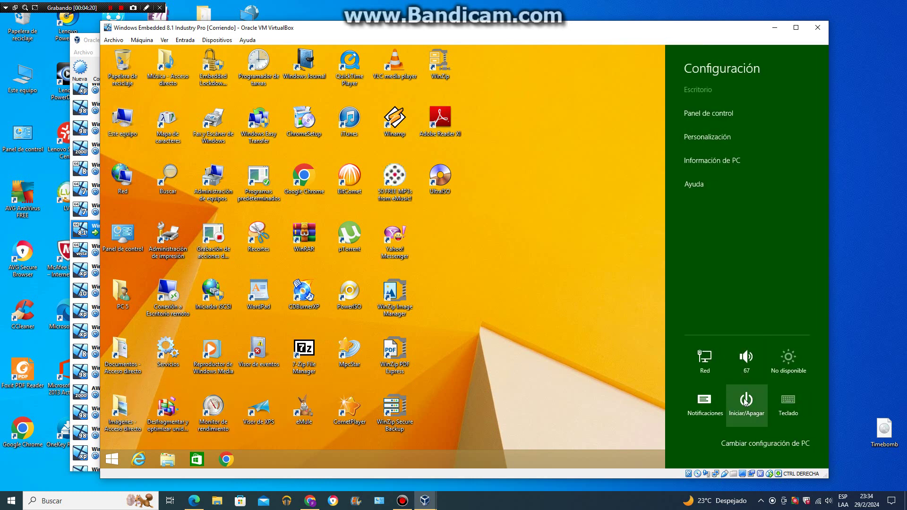
{"action": "left_click", "coordinate": [746, 400]}
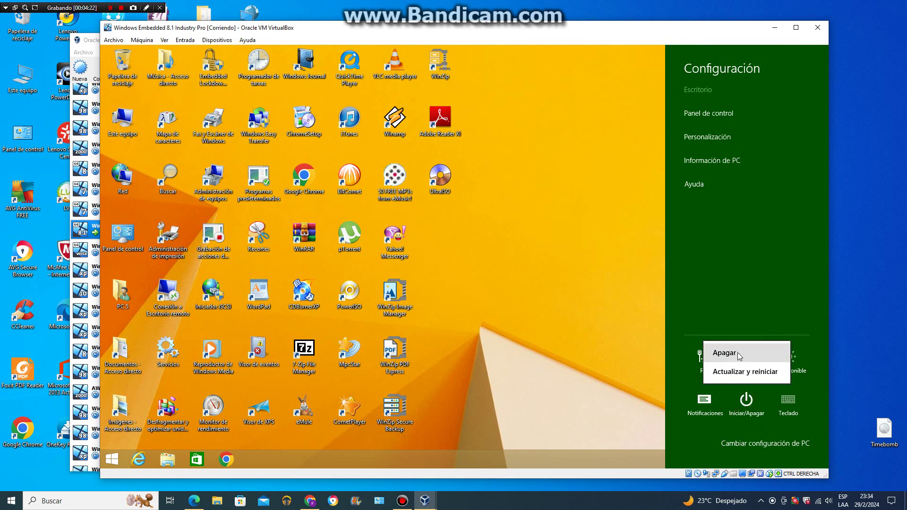
{"action": "left_click", "coordinate": [740, 358]}
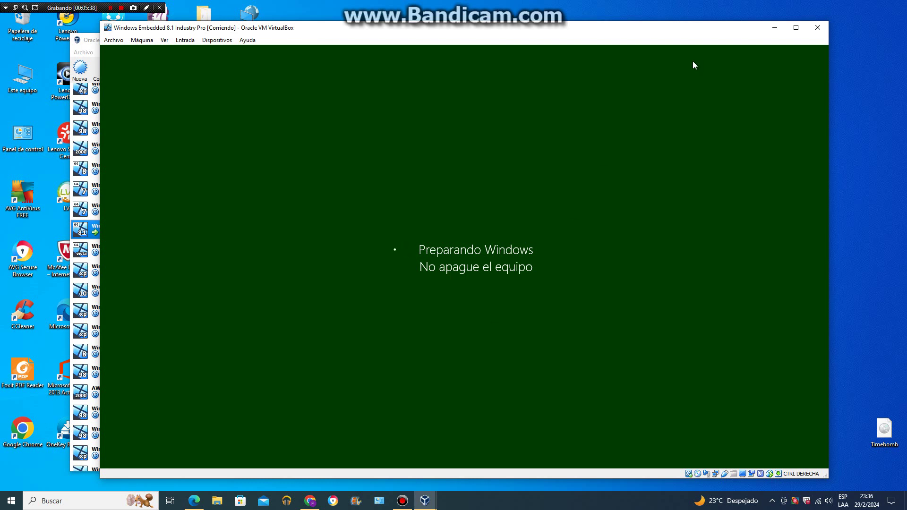
Close the virtual machine with the option Apagar la máquina, and close the VirtualBox manager
{"action": "left_click", "coordinate": [818, 26]}
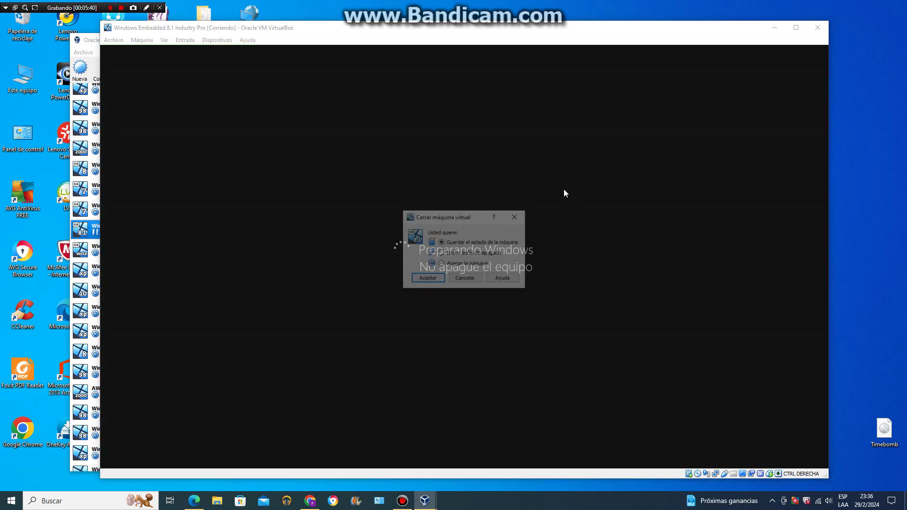
{"action": "left_click", "coordinate": [444, 263]}
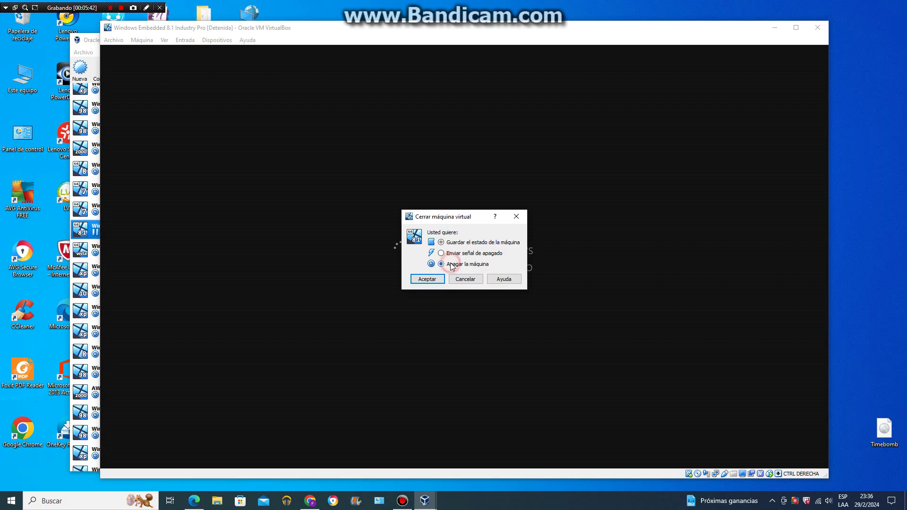
{"action": "left_click", "coordinate": [430, 280]}
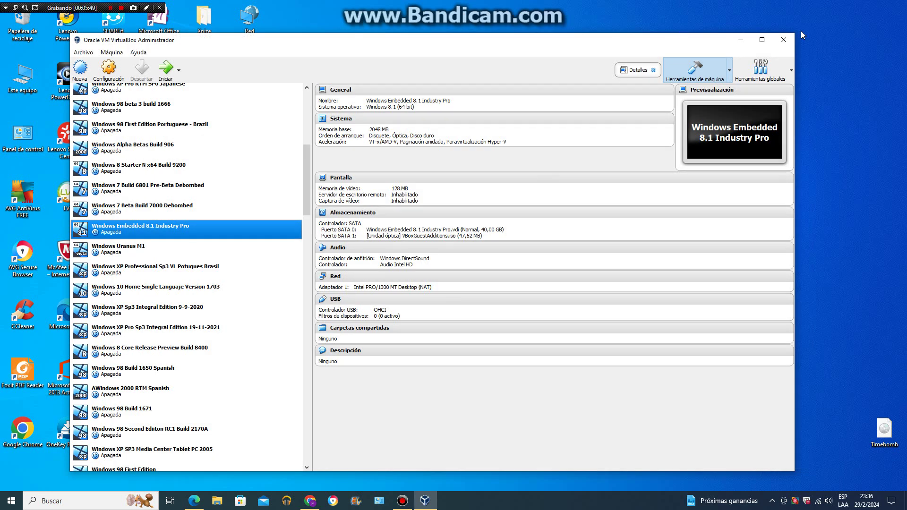
{"action": "left_click", "coordinate": [785, 39]}
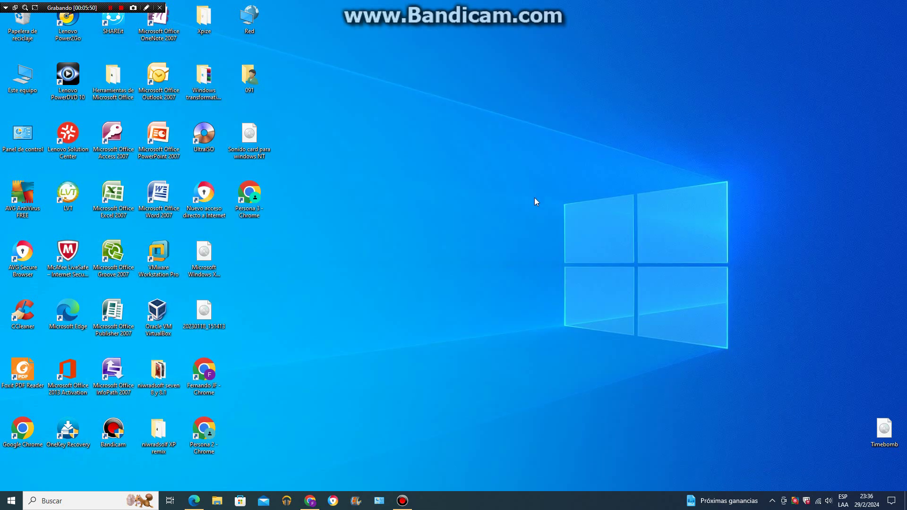
{"action": "left_click", "coordinate": [402, 500]}
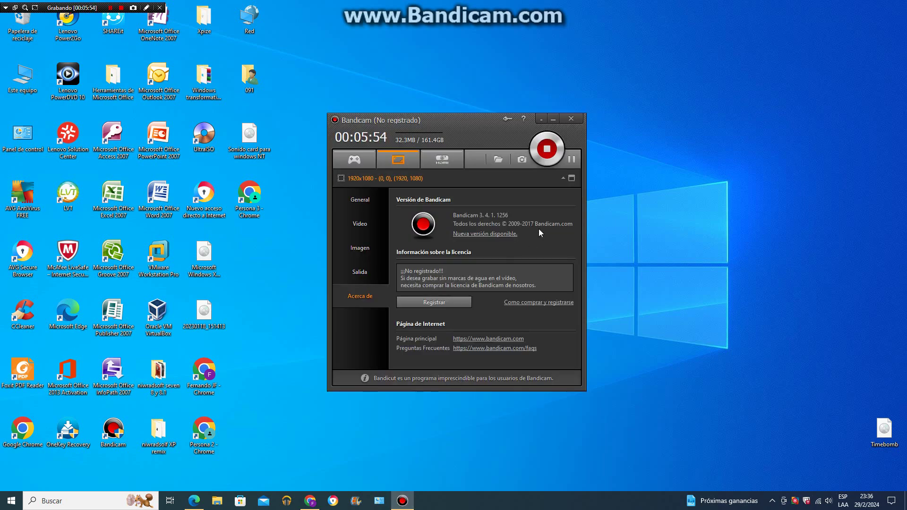